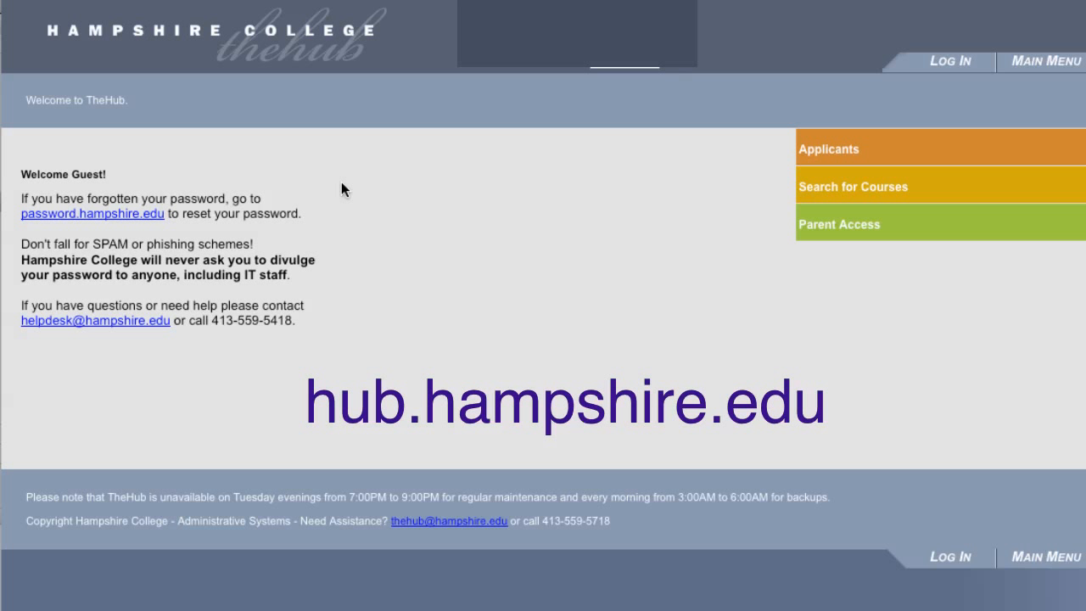
Step: Log in to TheHub with the employee's user ID and account password
click(947, 64)
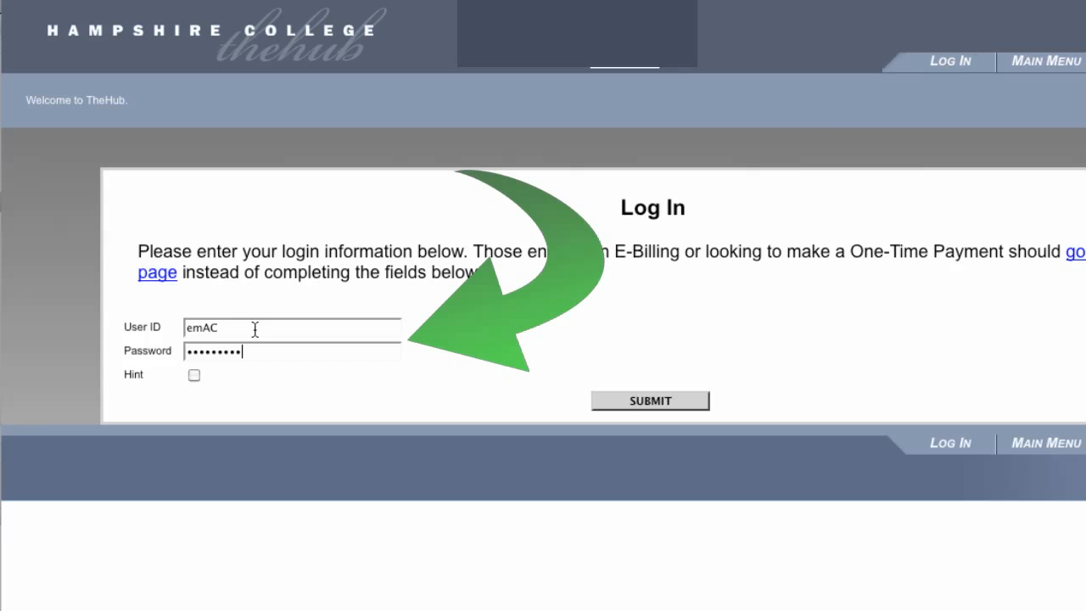
click(679, 403)
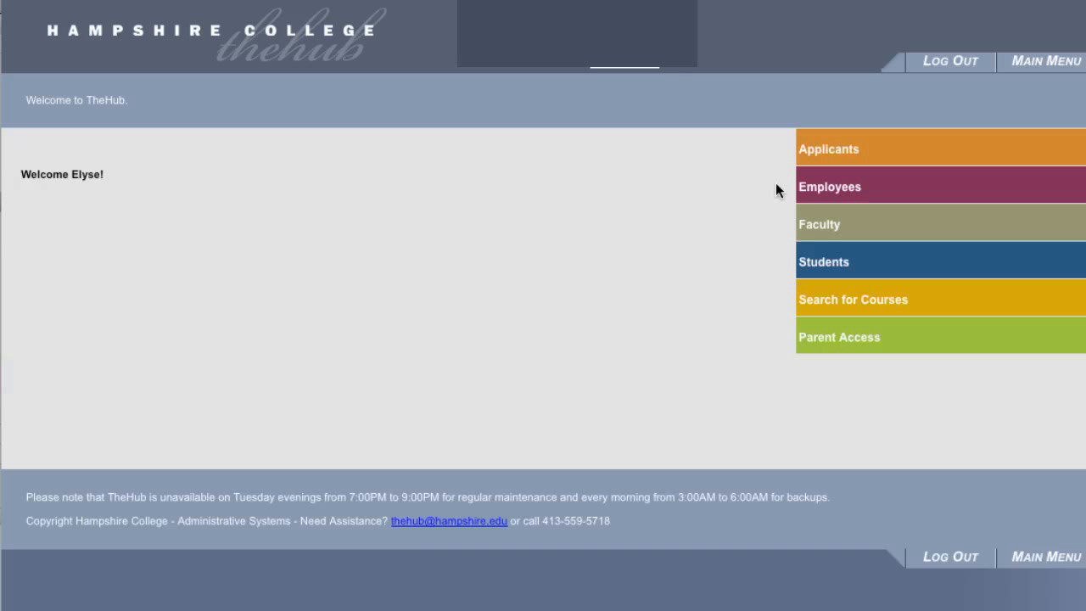
Step: Open the employee's Secretary timecard for the pay period 07/24/11-08/06/11
click(879, 193)
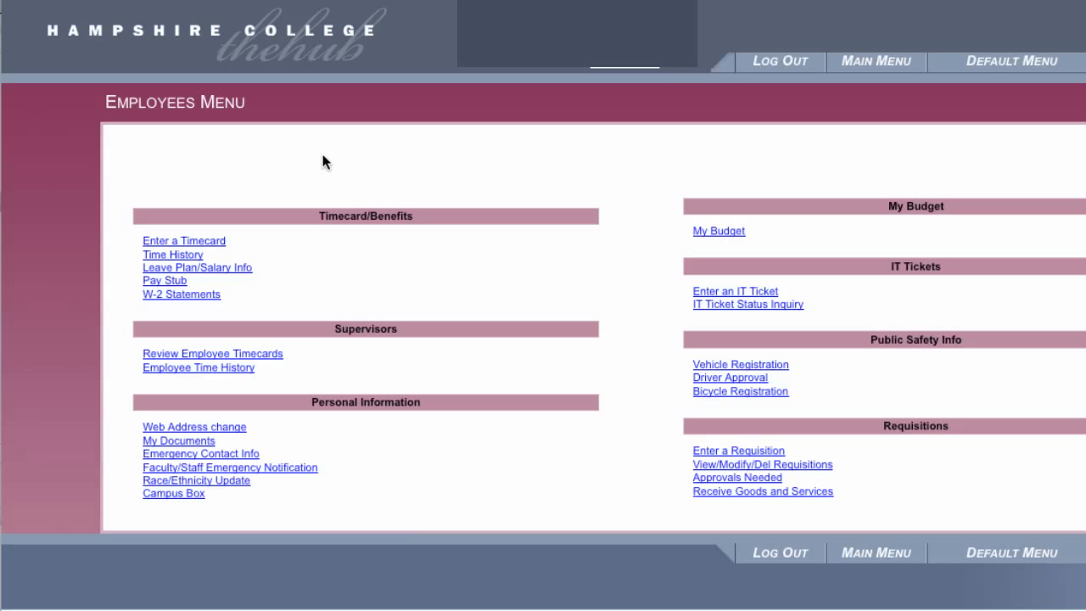
click(185, 247)
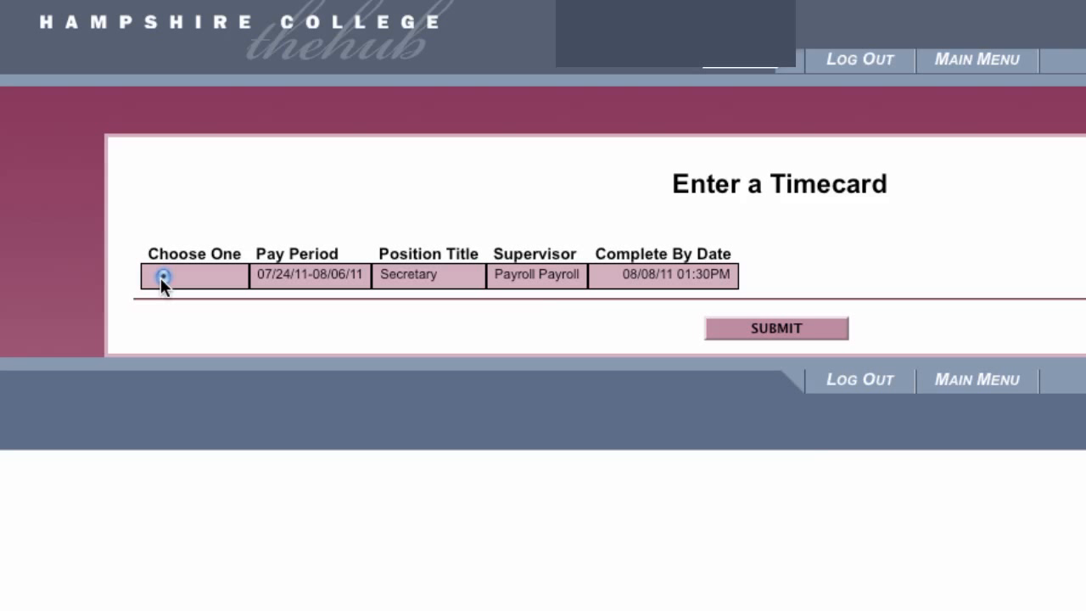
click(162, 278)
click(825, 337)
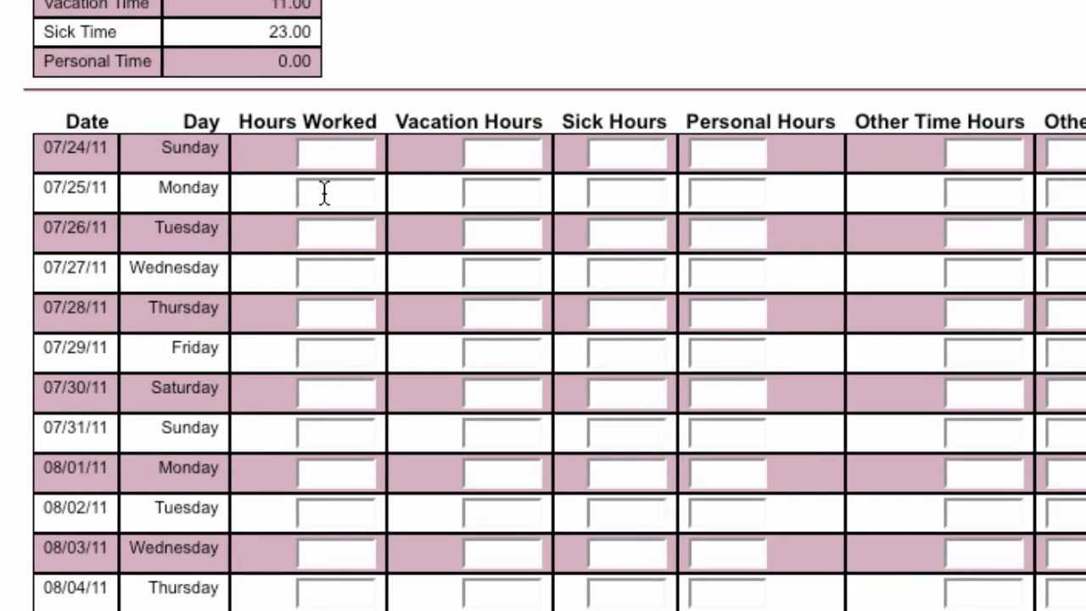
Step: Enter 7 hours worked on 07/25/11, 7 vacation hours on 07/26/11, and 3.5 hours worked plus 3.5 sick hours on 07/27/11
click(324, 193)
text(7)
click(511, 238)
text(7)
click(326, 278)
text(3.5)
click(631, 276)
text(3.5)
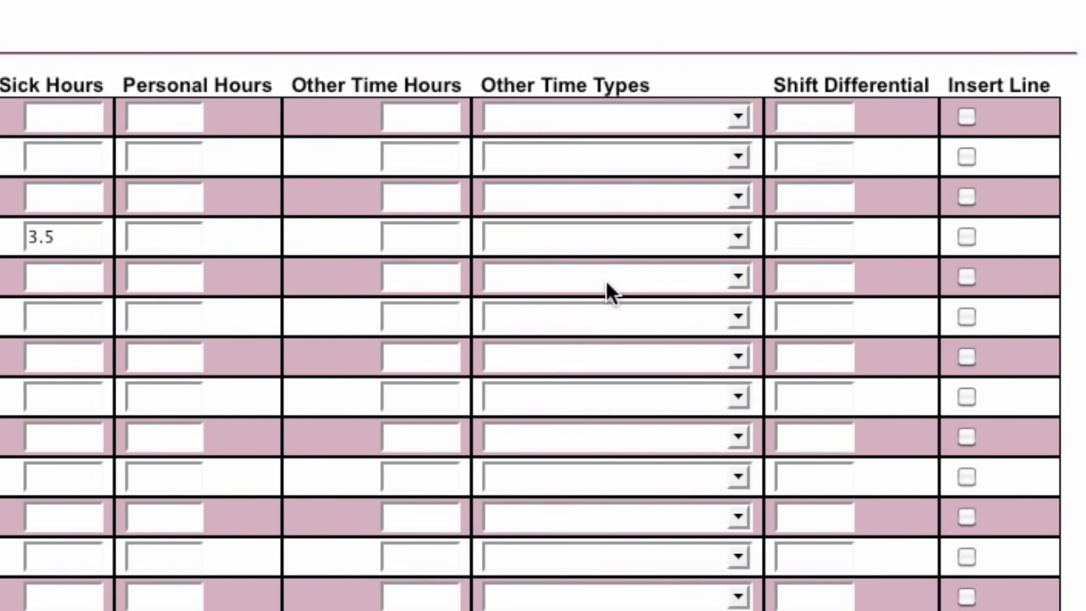
Step: Record 7 other time hours of type Emergency Closing for Friday 07/29/11
click(737, 314)
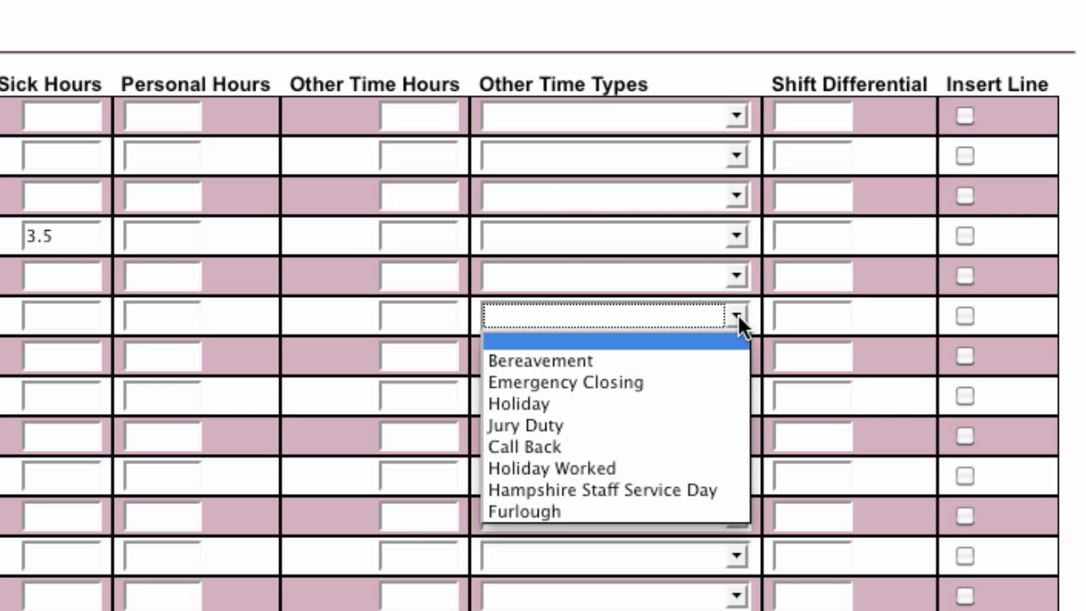
click(738, 316)
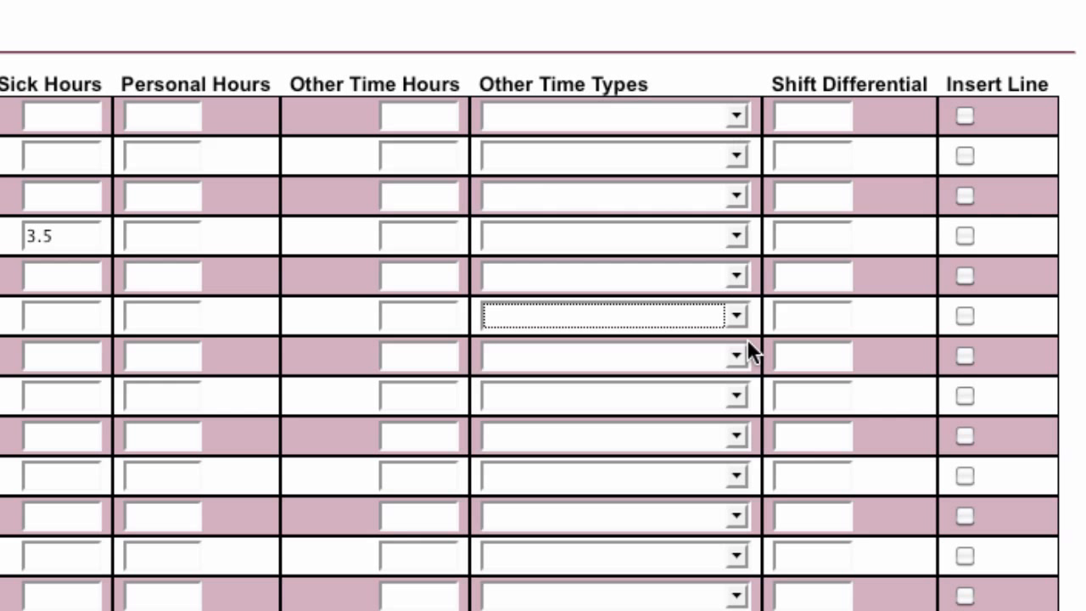
click(737, 316)
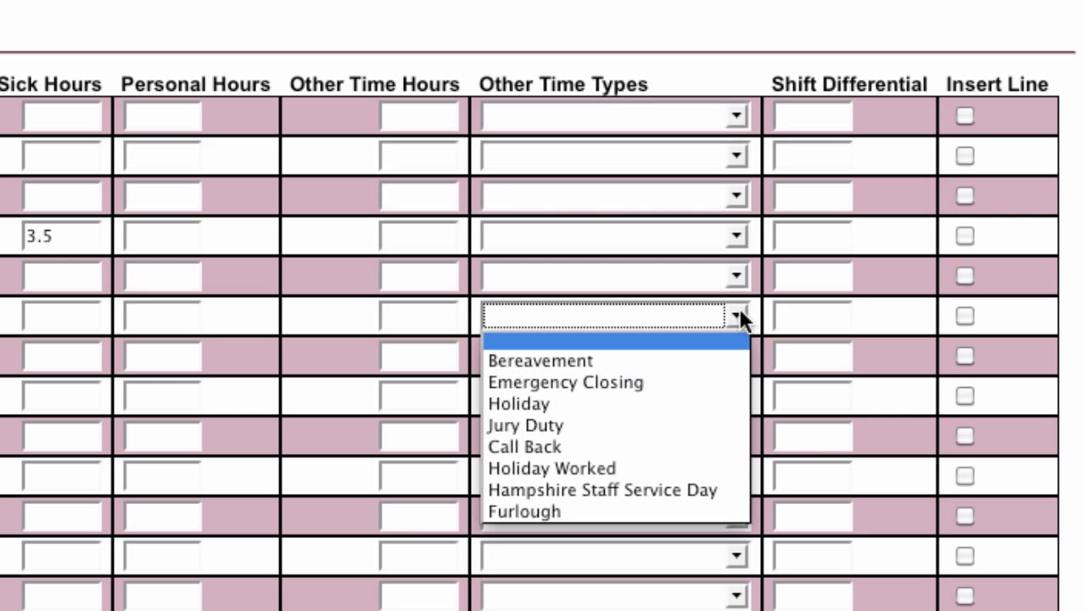
click(691, 382)
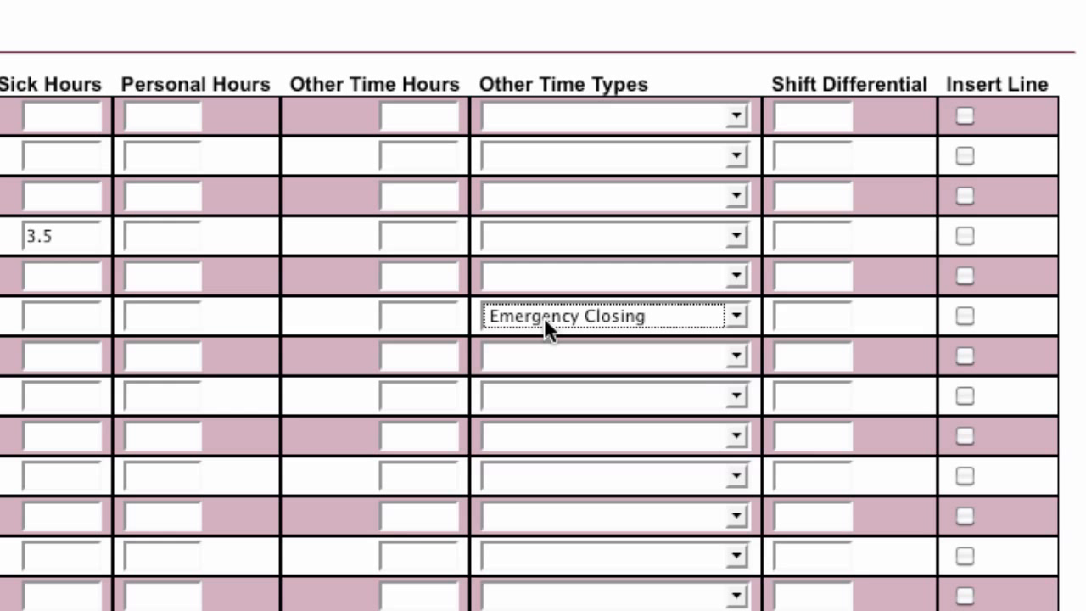
click(430, 318)
text(7)
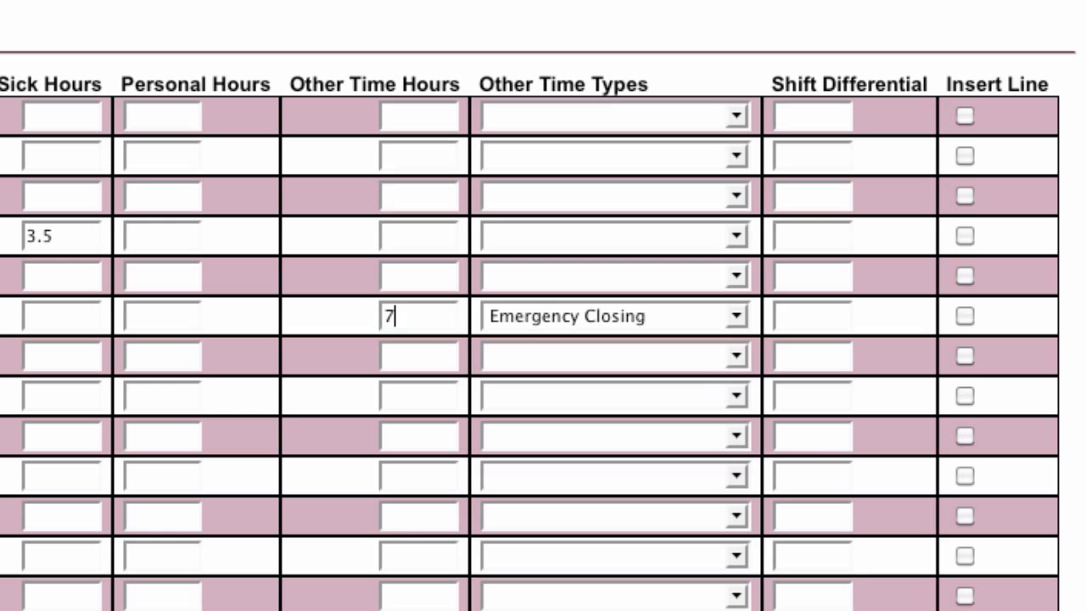
Step: Change the other time type for Friday 07/29/11 to Holiday and submit the timecard with an inserted line for that date
click(733, 315)
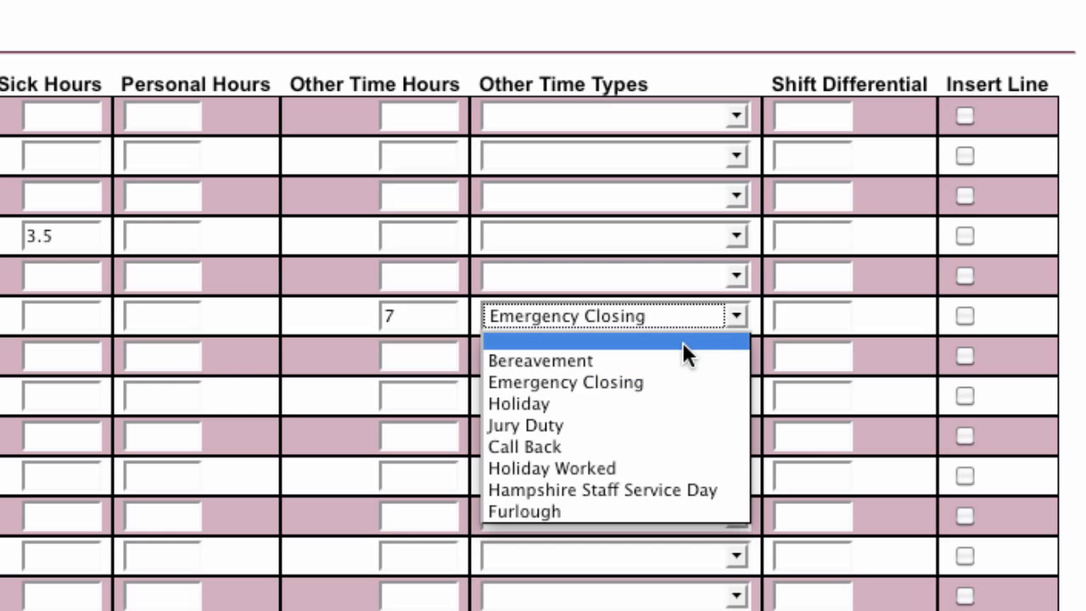
click(673, 403)
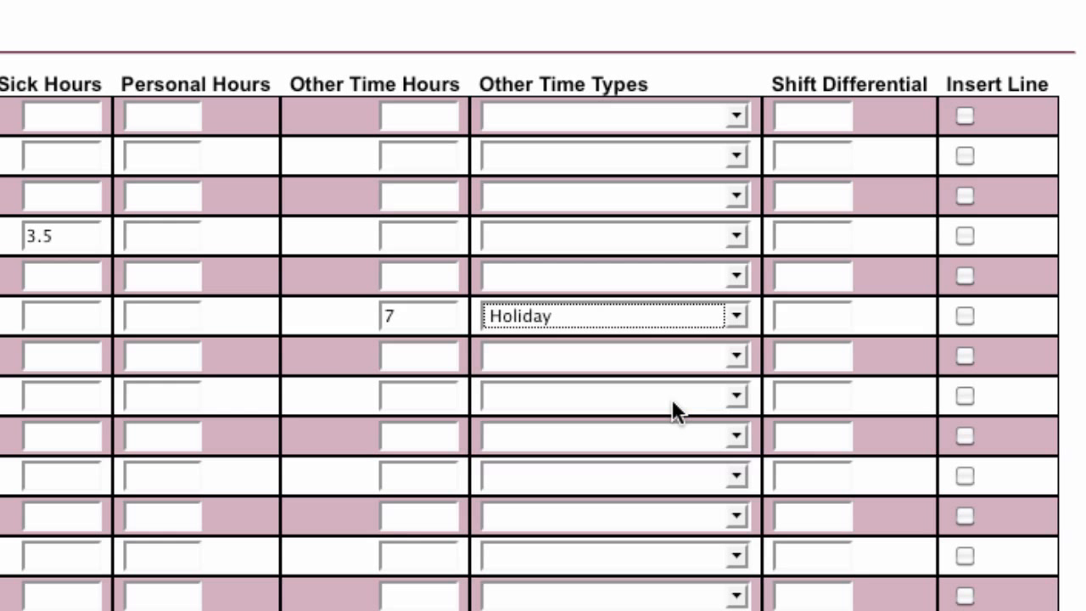
click(733, 317)
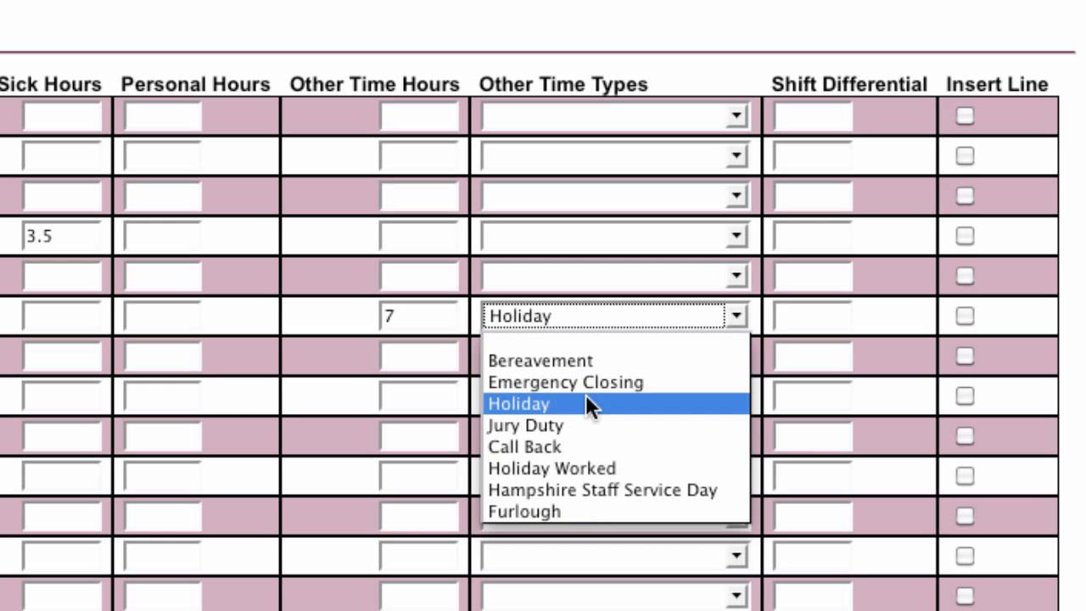
click(736, 316)
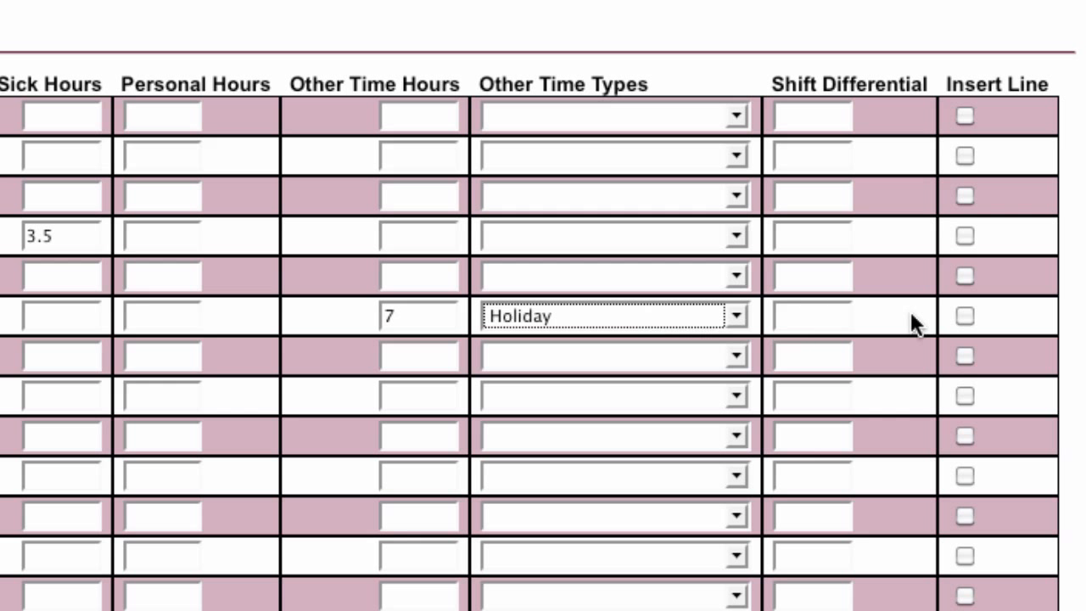
click(964, 315)
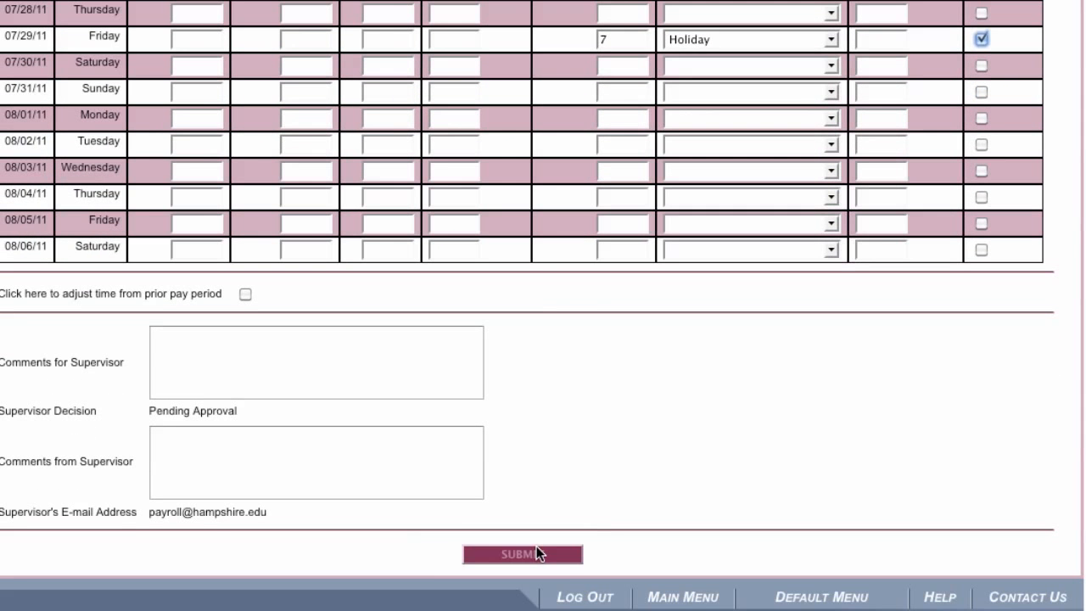
click(510, 556)
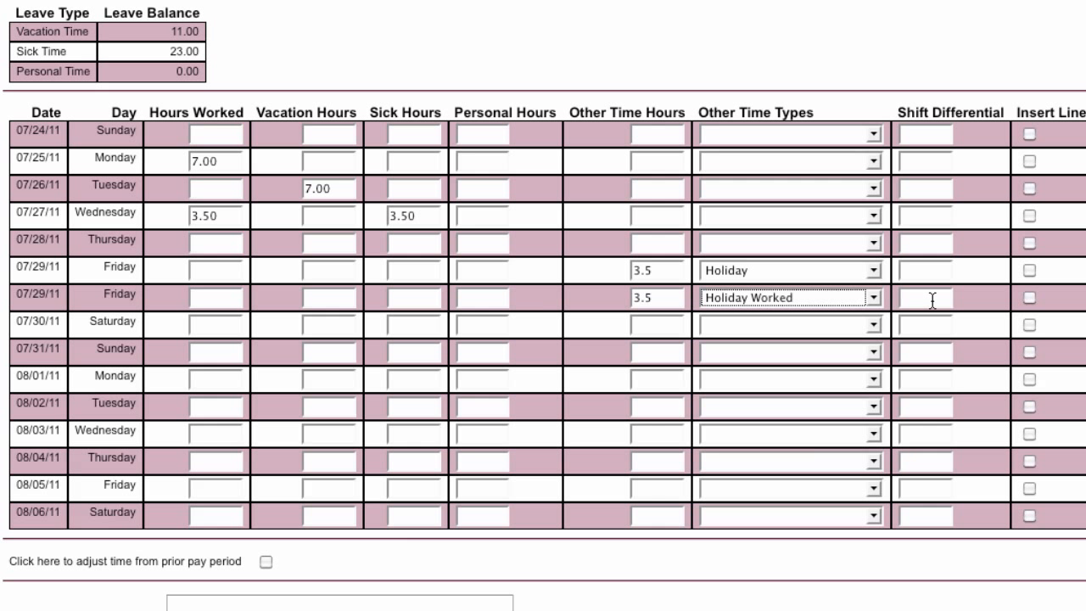
Step: Enter 7 hours worked for each day from Monday 08/01/11 to Friday 08/05/11 and submit the timecard
click(208, 383)
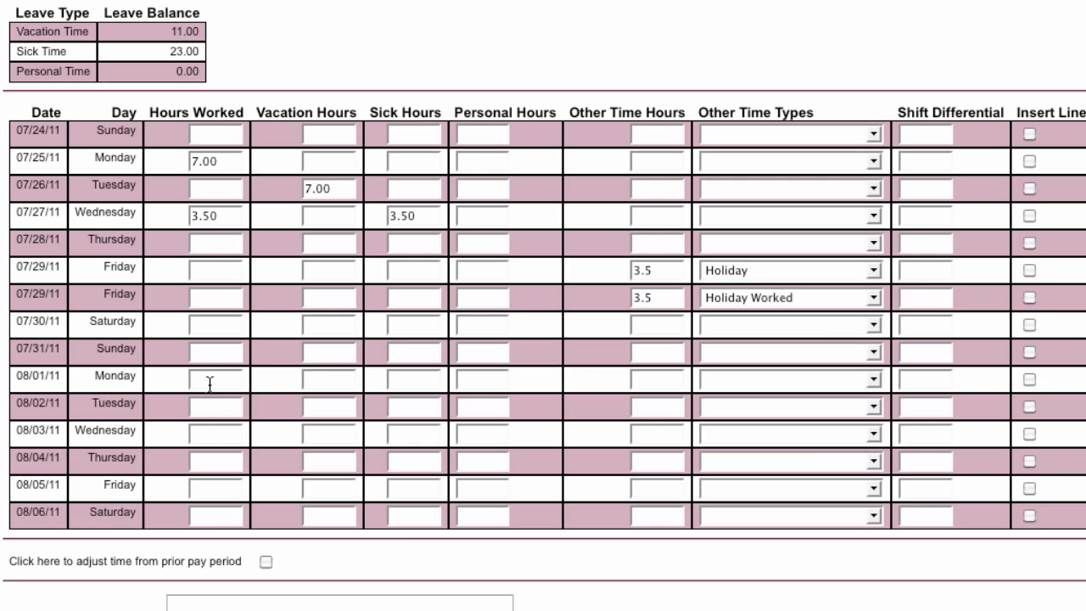
text(7)
click(218, 414)
text(7)
click(218, 437)
text(7)
click(217, 463)
text(7)
click(215, 486)
text(7)
scroll(208, 385, down, 5)
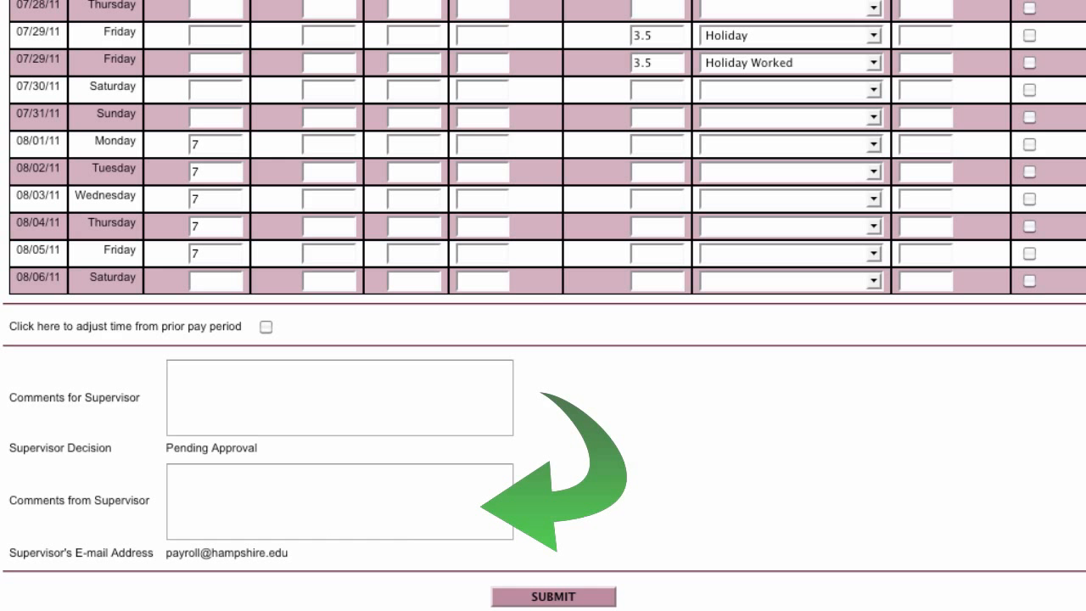
click(583, 598)
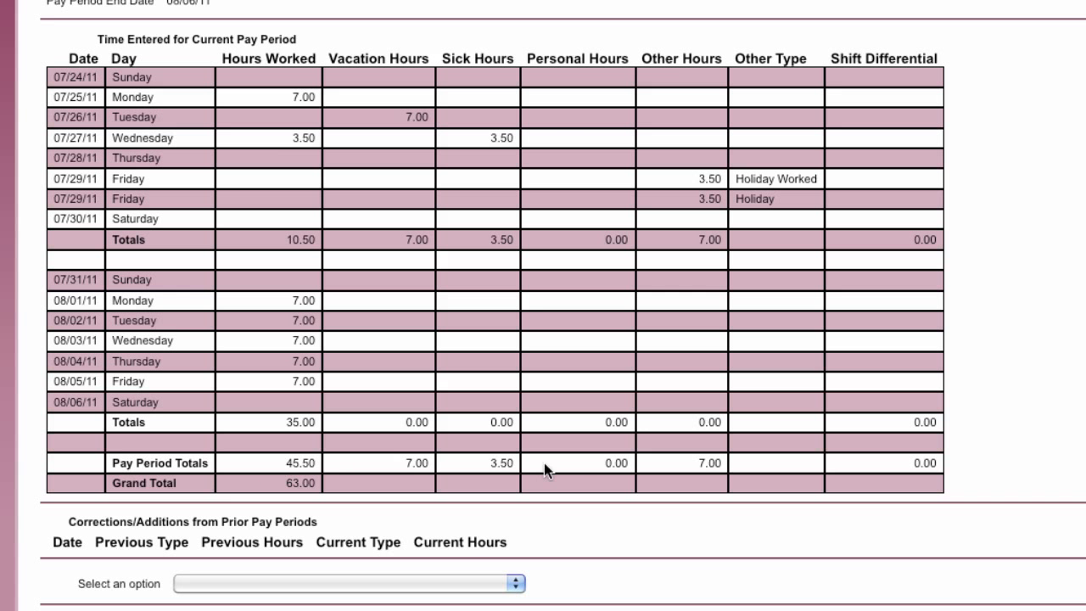
Step: Submit the reviewed timecard with the option "FINISHED entering time. Send to supervisor for approval."
scroll(588, 559, down, 3)
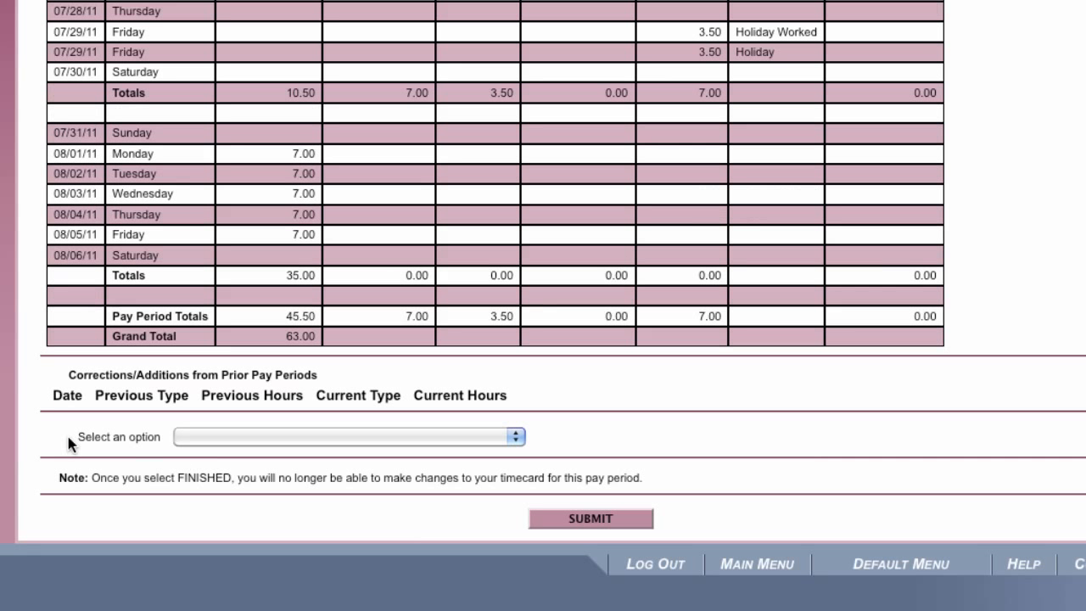
click(514, 436)
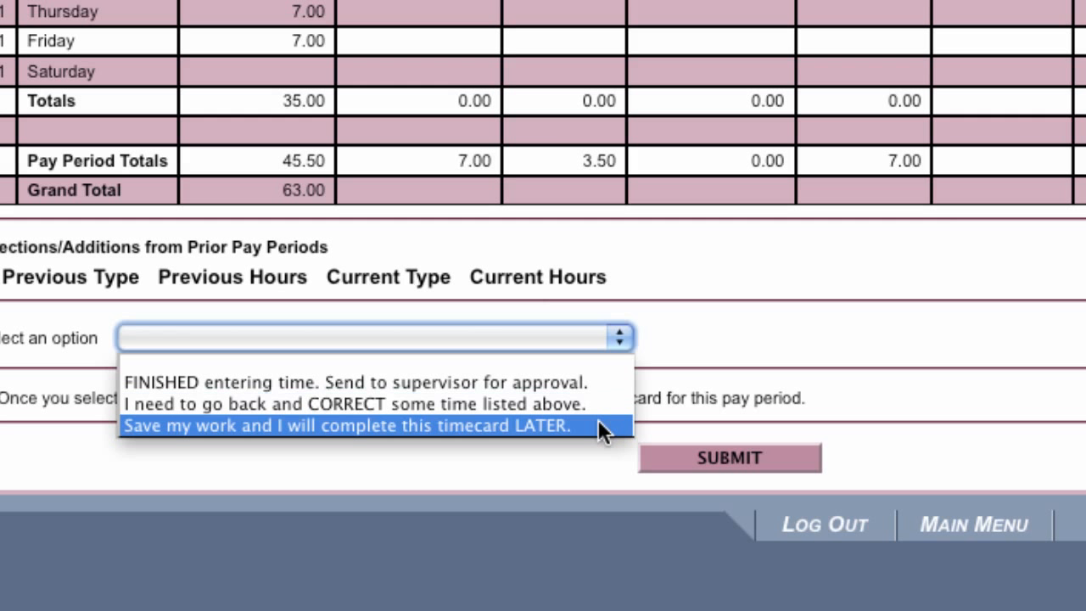
click(725, 344)
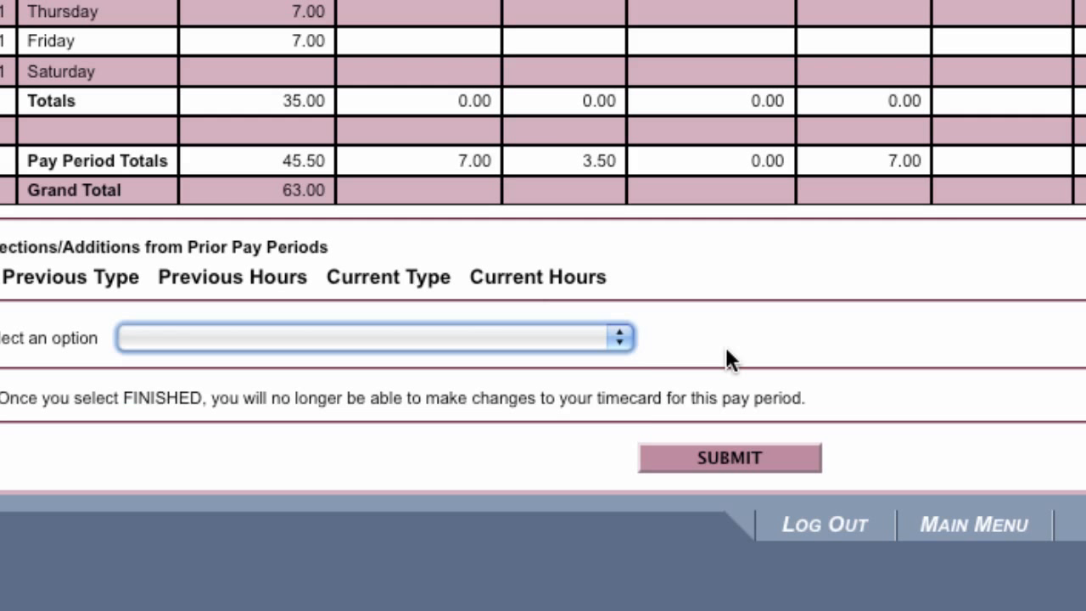
scroll(724, 344, up, 1)
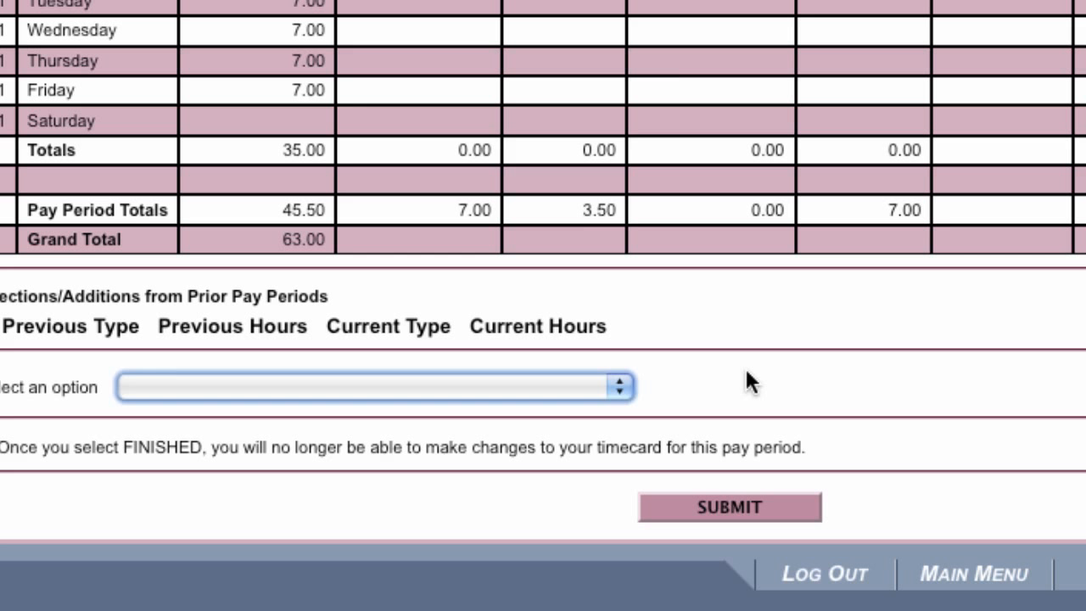
click(573, 390)
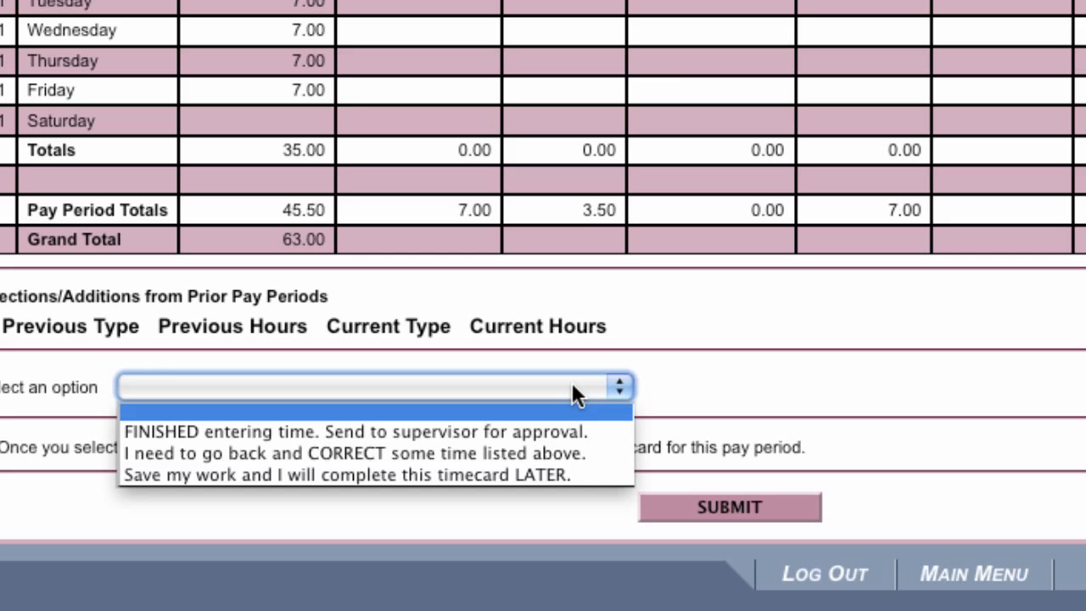
click(576, 429)
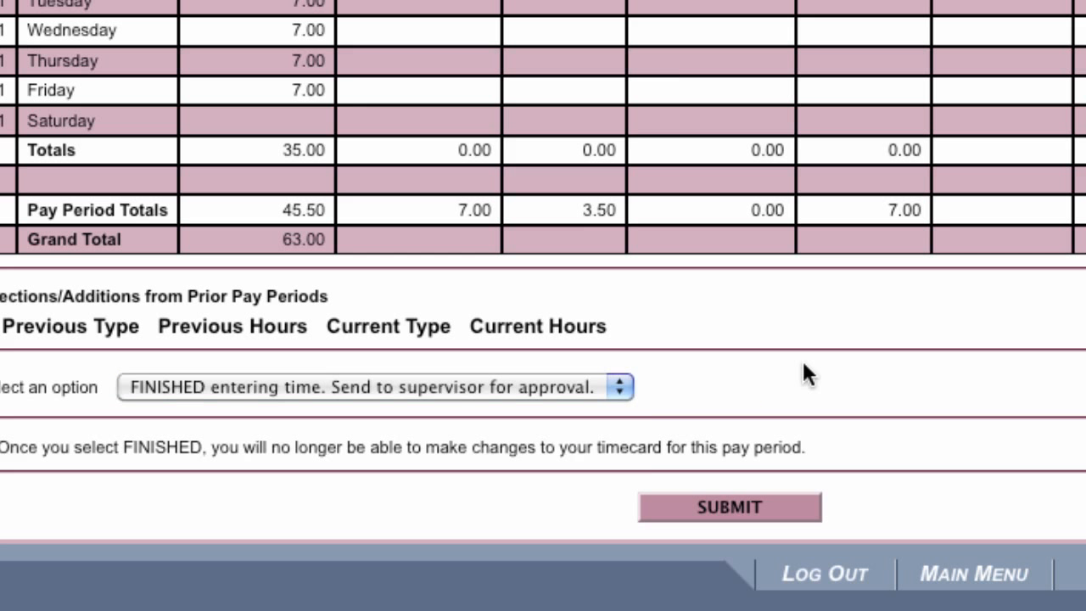
click(764, 507)
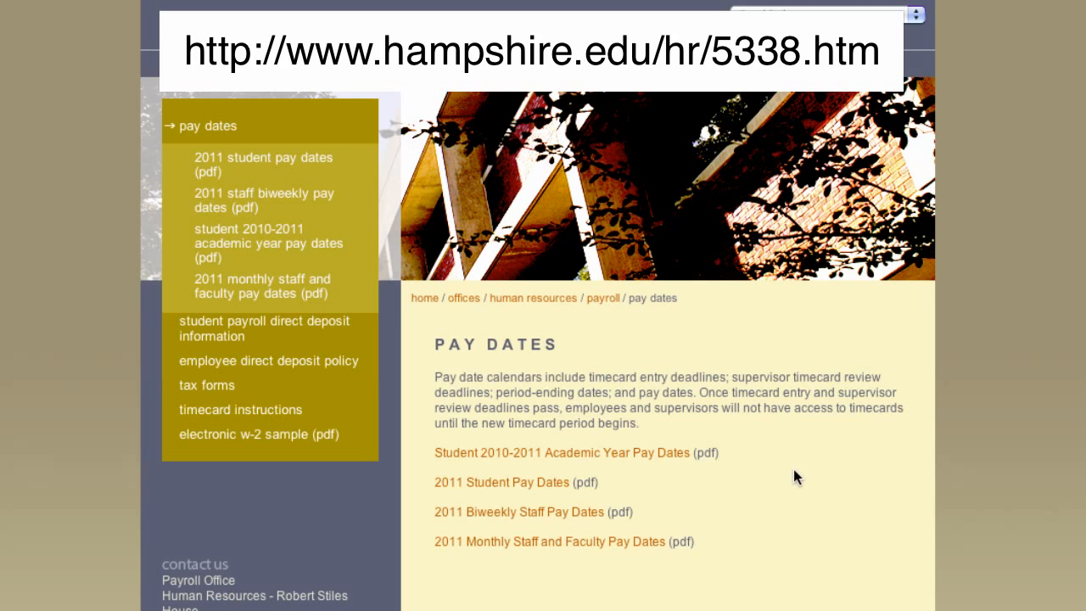
Step: Open the 2011 Biweekly Staff Pay Dates PDF and examine the submission and approval deadlines
click(497, 514)
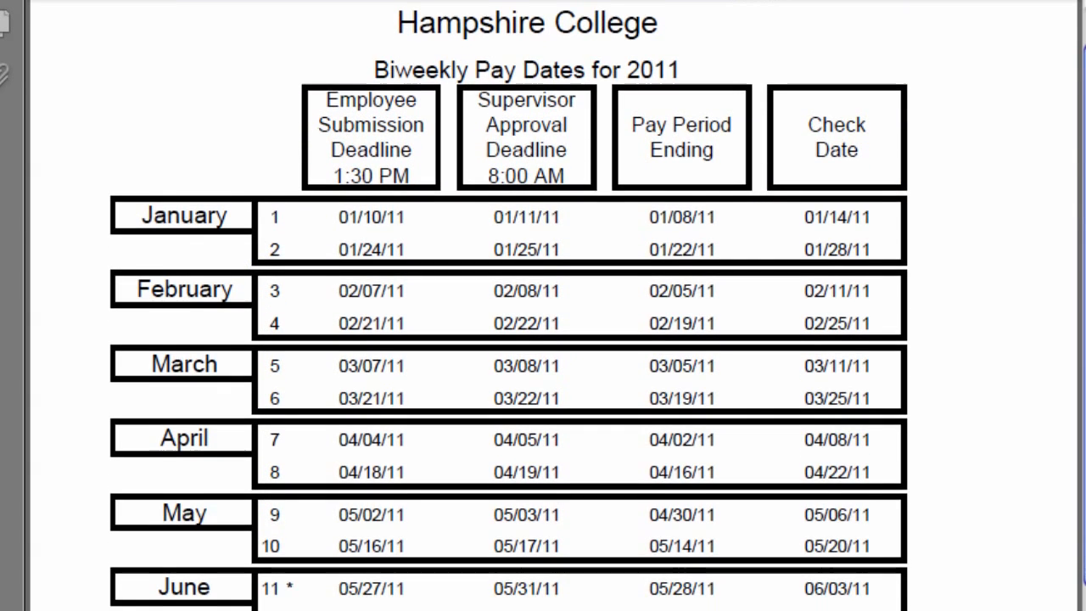
scroll(543, 340, down, 5)
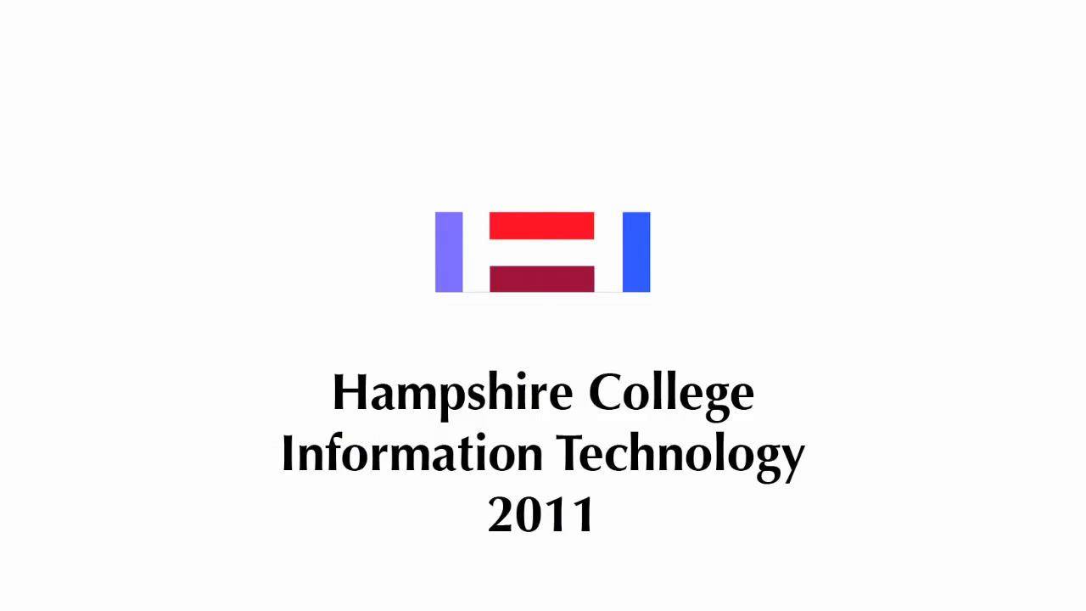